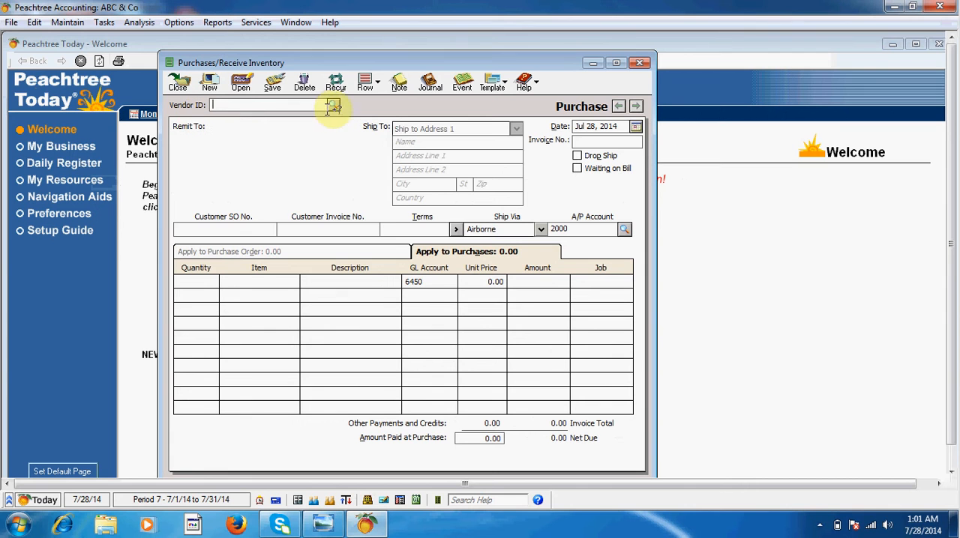
Choose vendor V-1 for the purchase and set its invoice number to 1
left_click(333, 109)
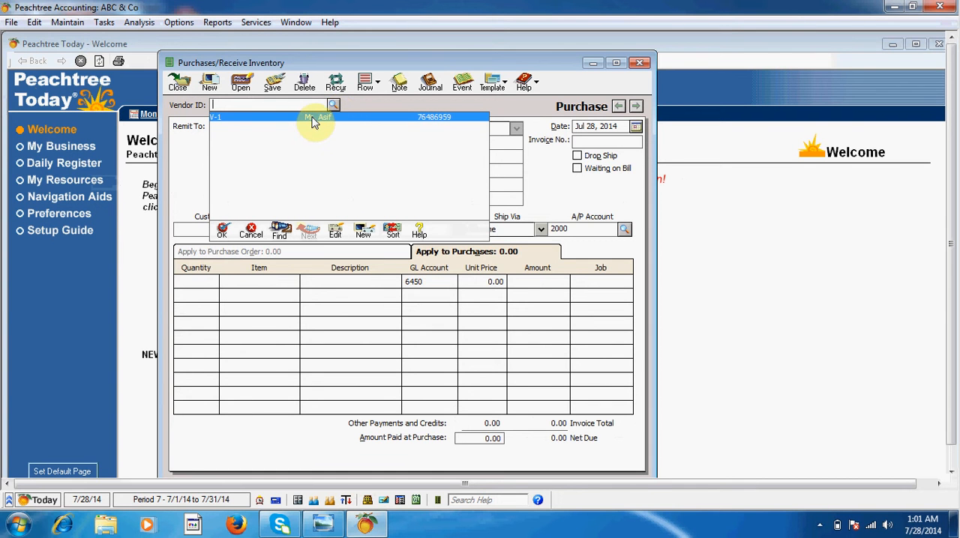
double_click(314, 122)
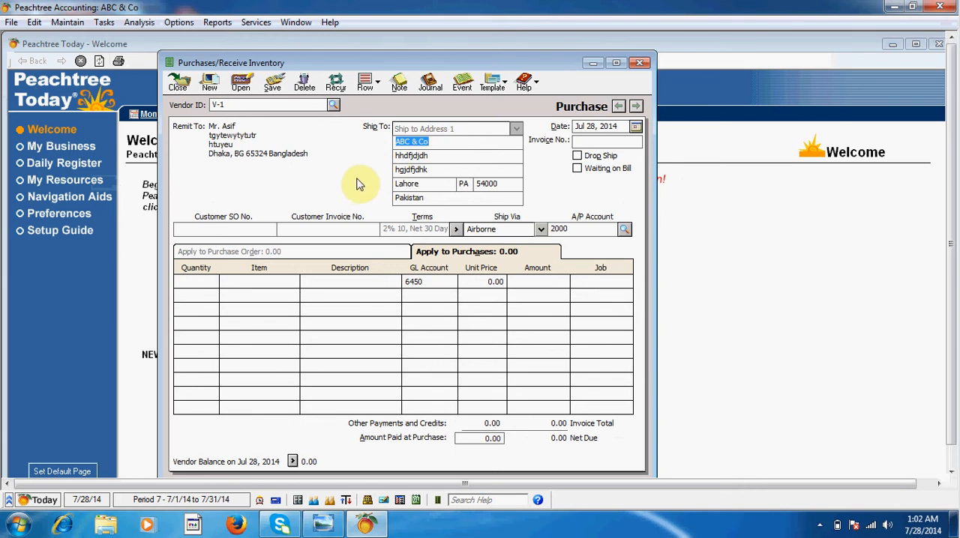
left_click(578, 140)
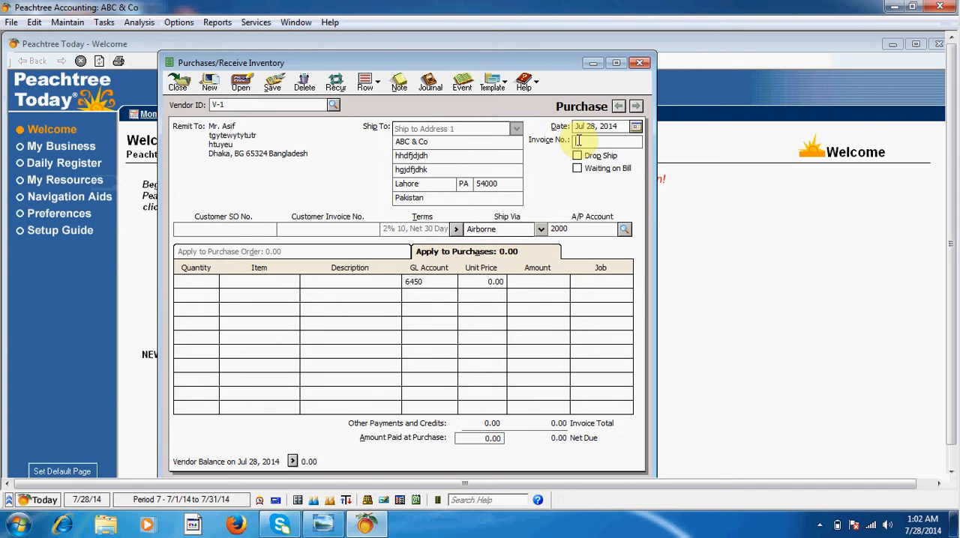
type("1")
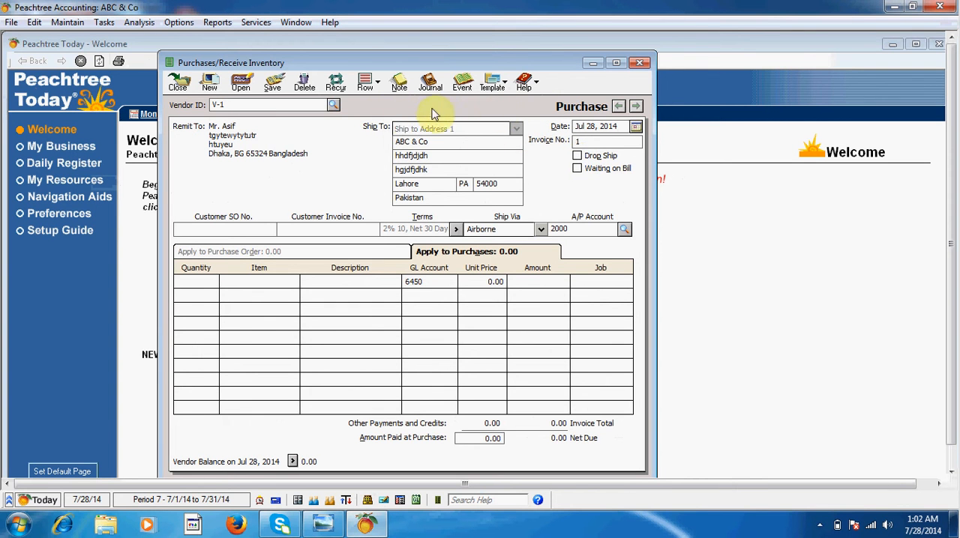
left_click(576, 157)
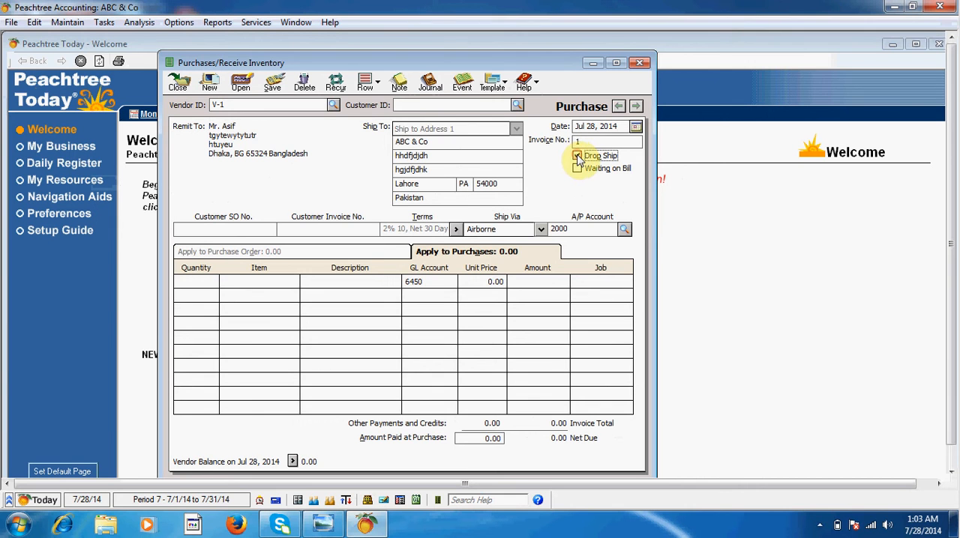
left_click(518, 107)
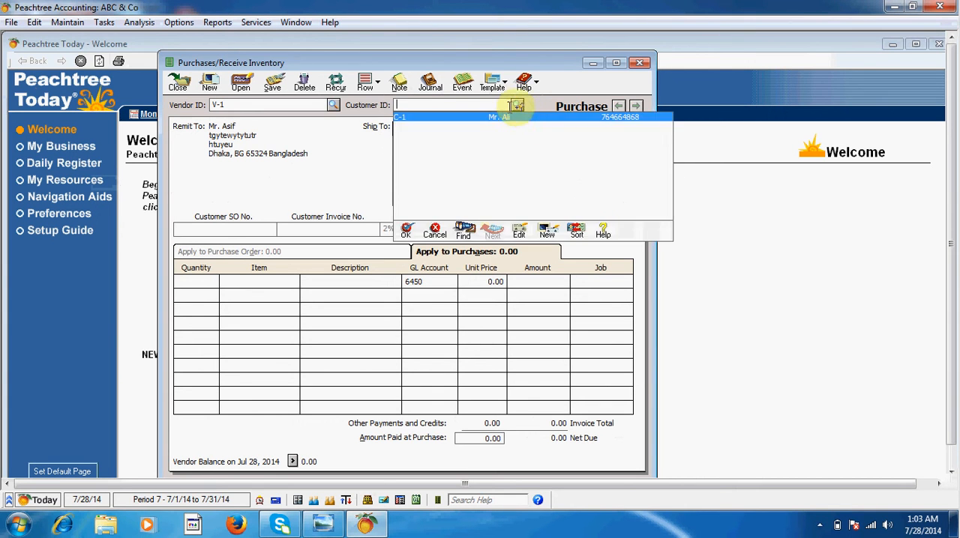
double_click(500, 118)
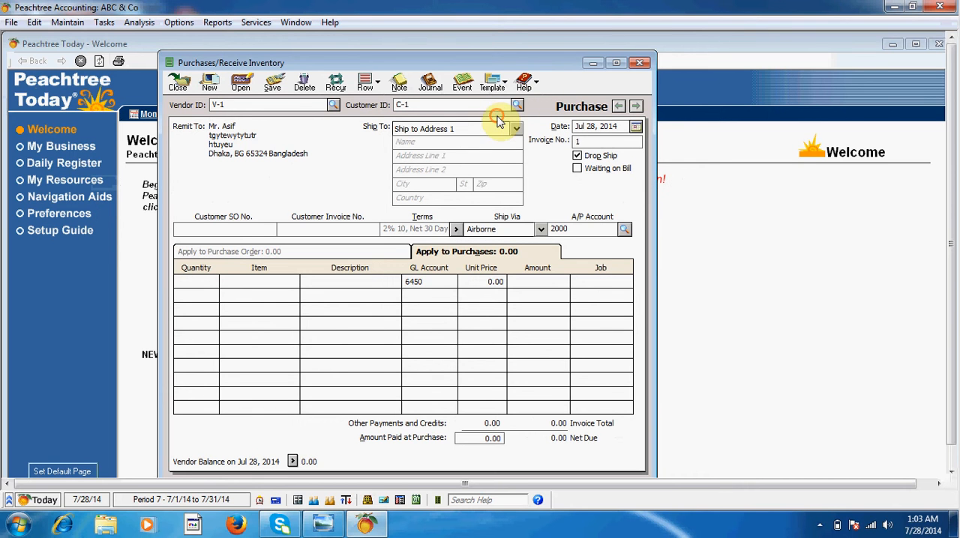
left_click(421, 143)
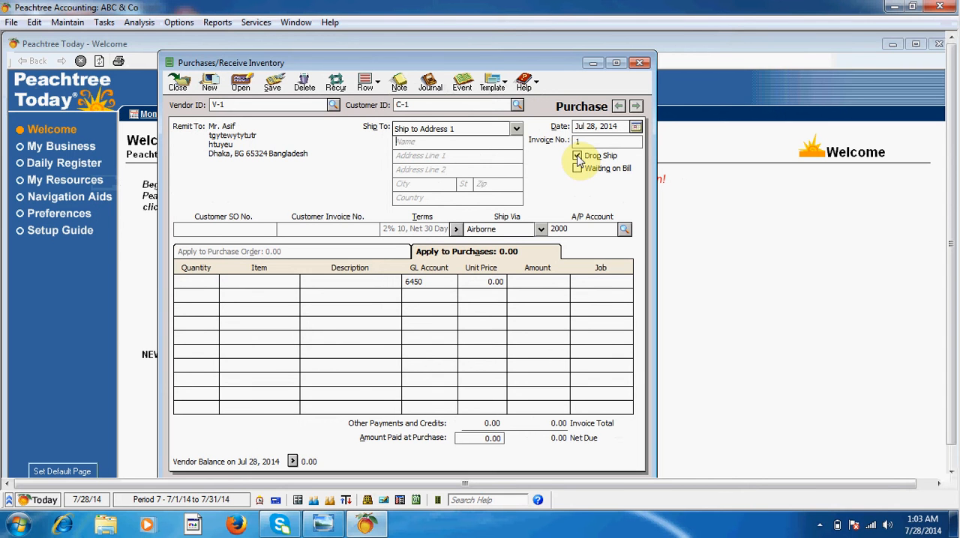
left_click(578, 156)
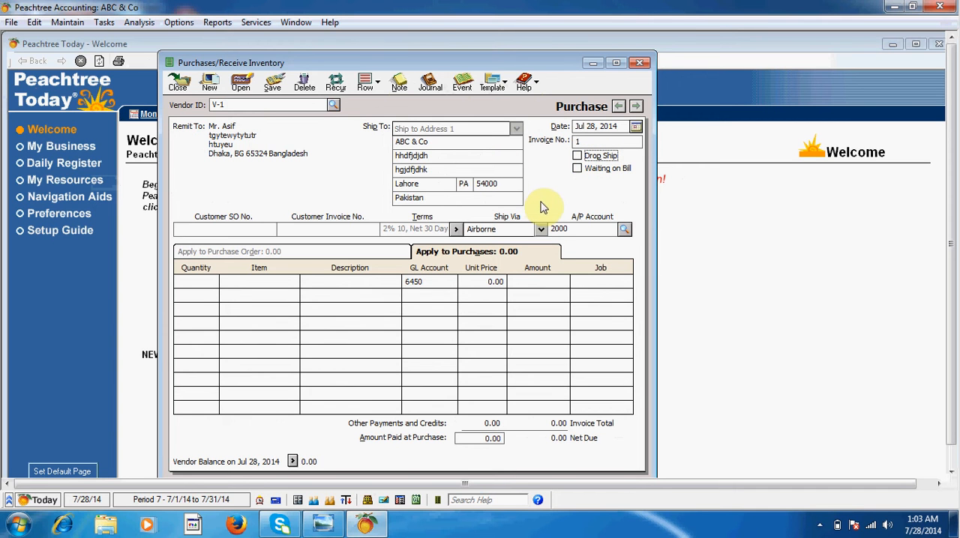
Fill the first purchase line with a quantity of 500 of inventory item Inv-1 (Keyboard)
left_click(201, 281)
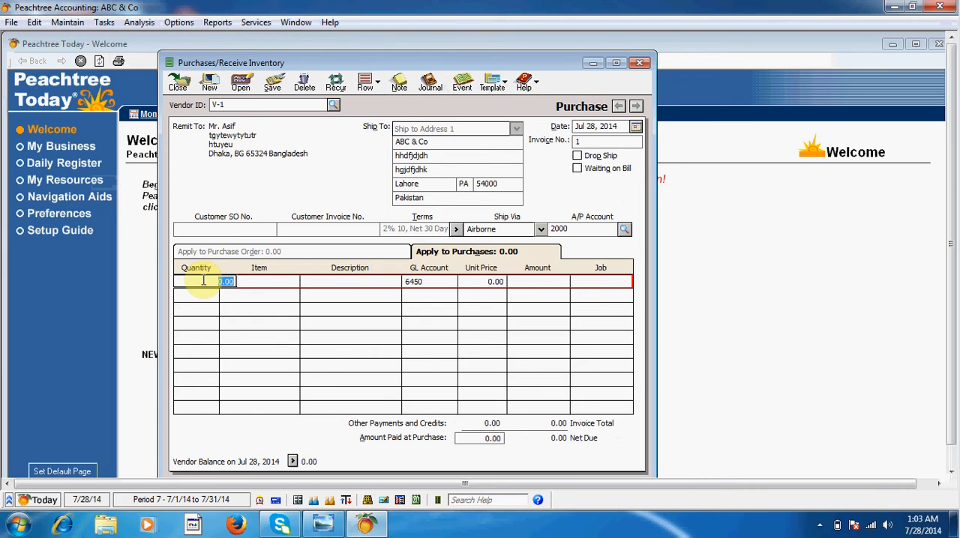
type("5")
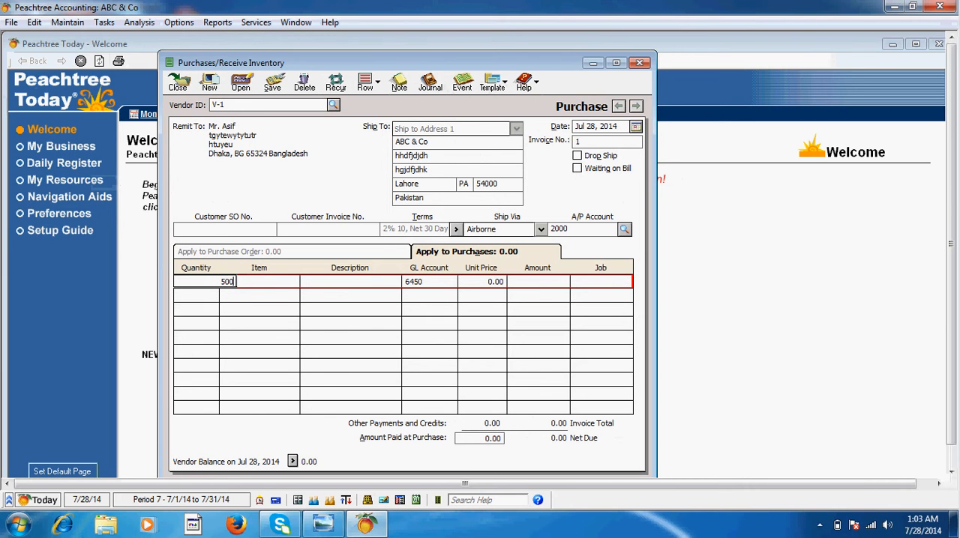
left_click(281, 281)
left_click(297, 281)
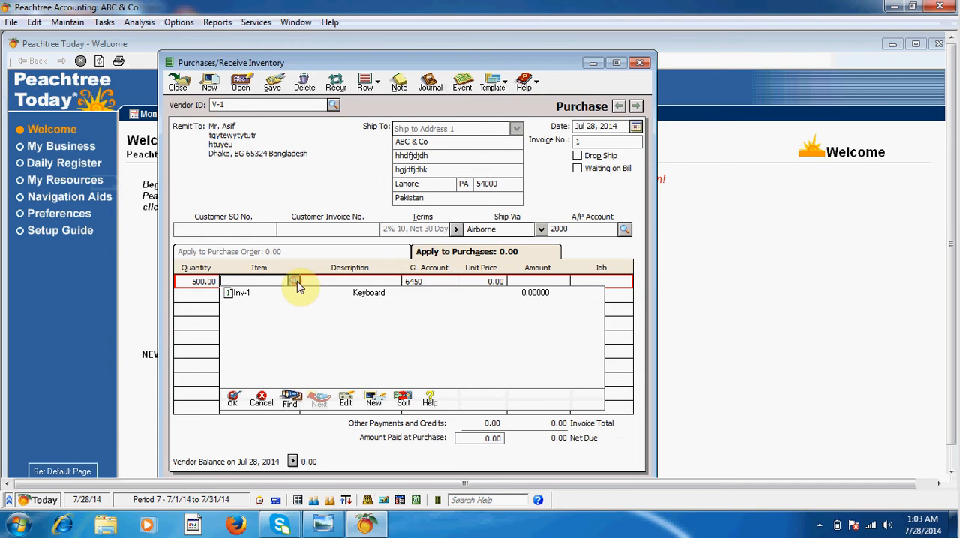
left_click(243, 297)
double_click(242, 298)
left_click(309, 283)
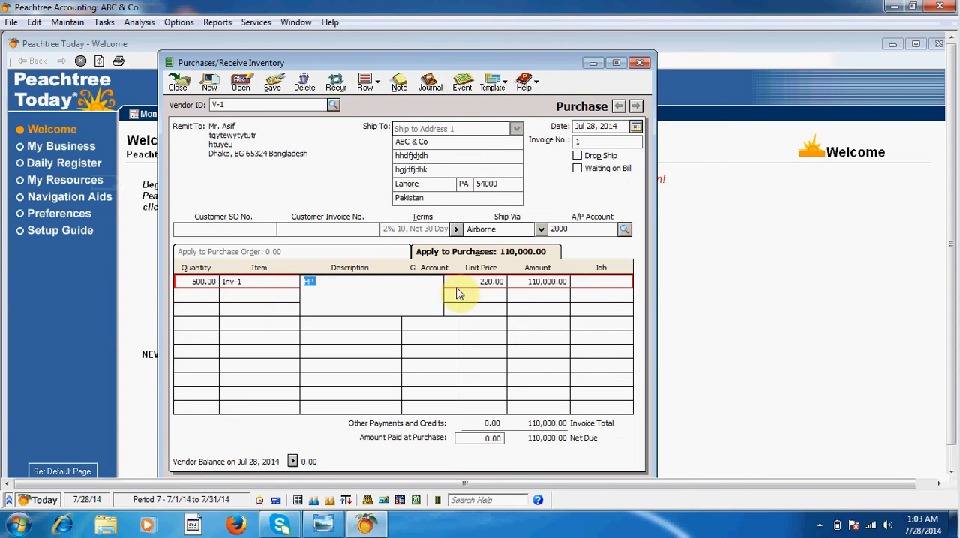
left_click(484, 282)
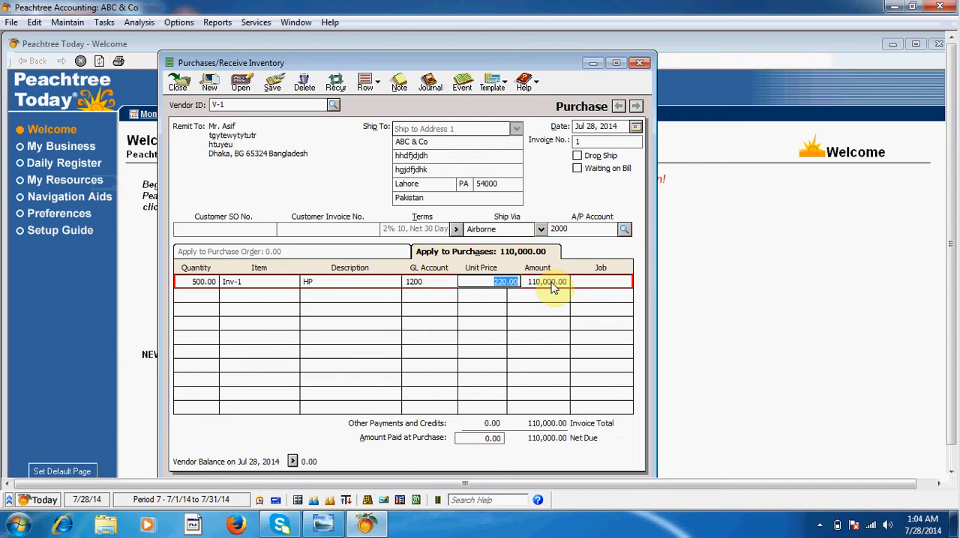
Set the amount paid at purchase to 60,000
left_click(482, 440)
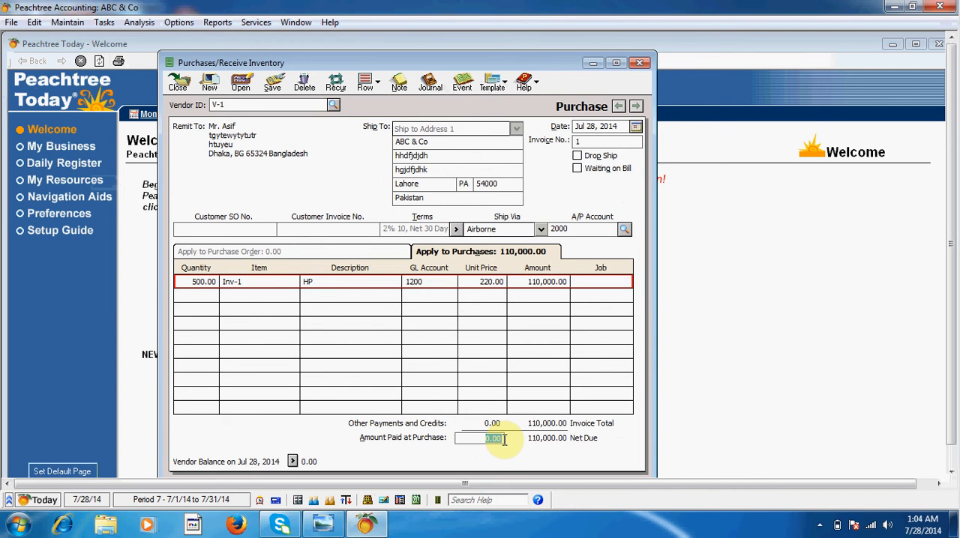
type("6")
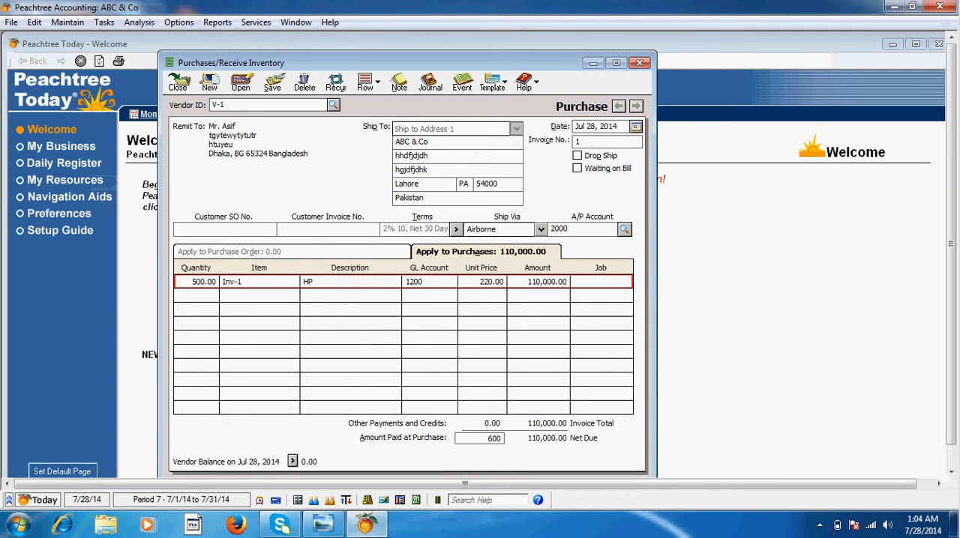
type("0,000")
left_click(541, 282)
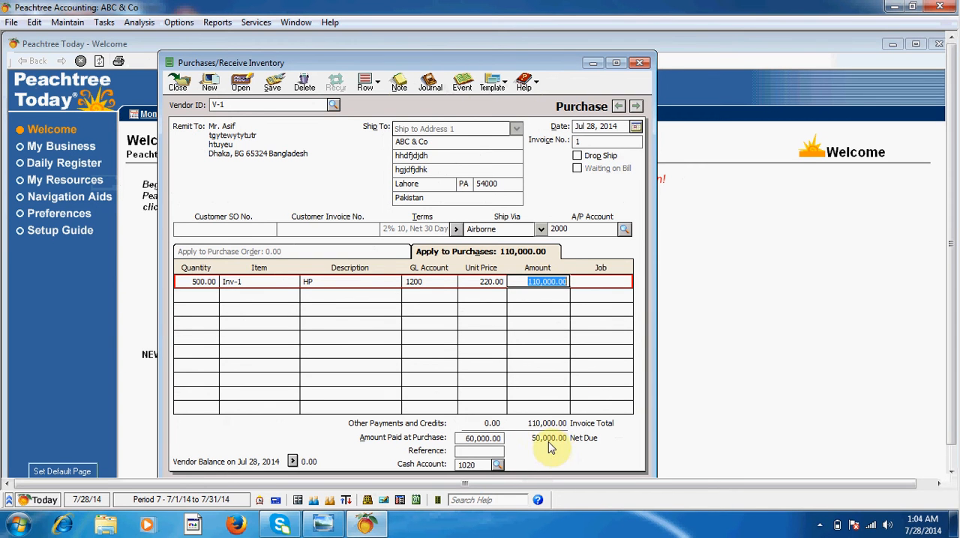
Enter 1 as the payment reference, then save the purchase and close its window
left_click(475, 449)
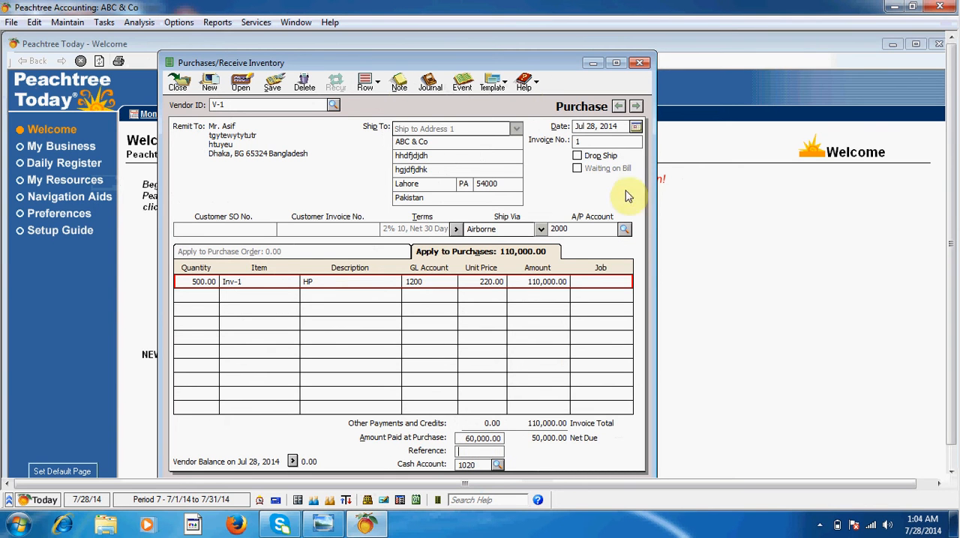
left_click(587, 140)
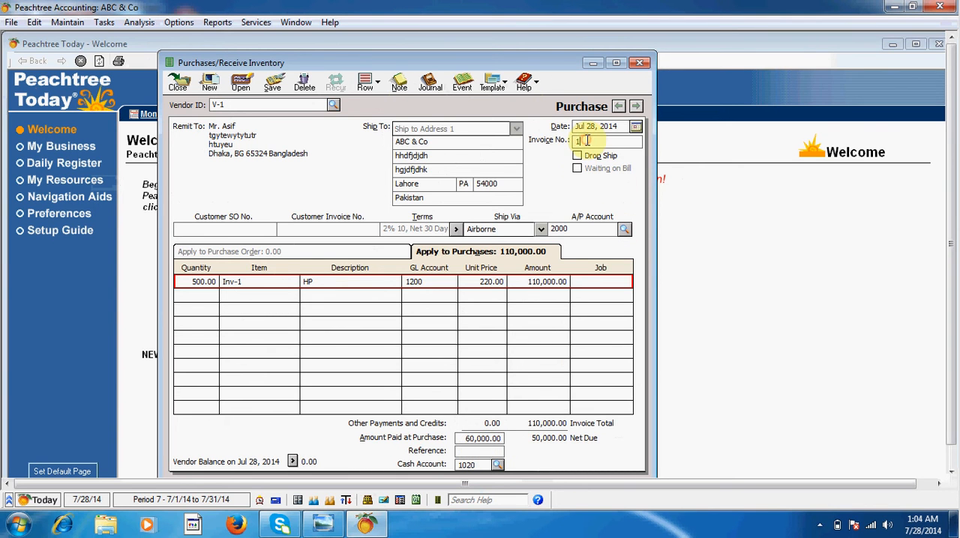
left_click(469, 451)
type("1")
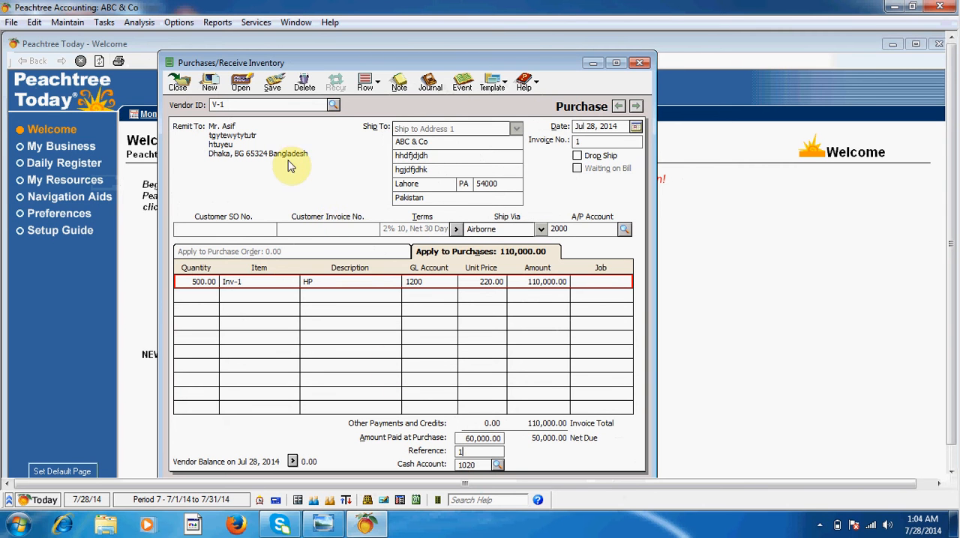
left_click(271, 88)
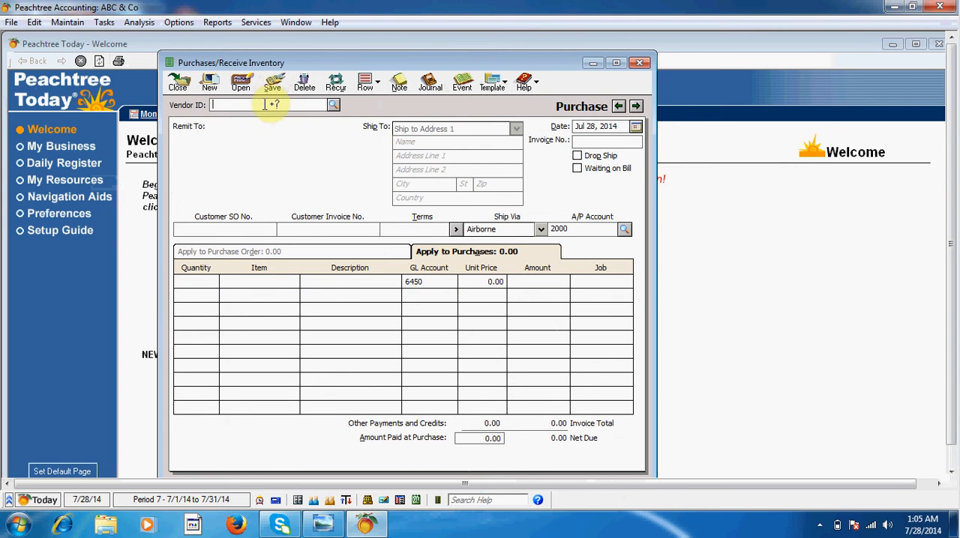
left_click(179, 87)
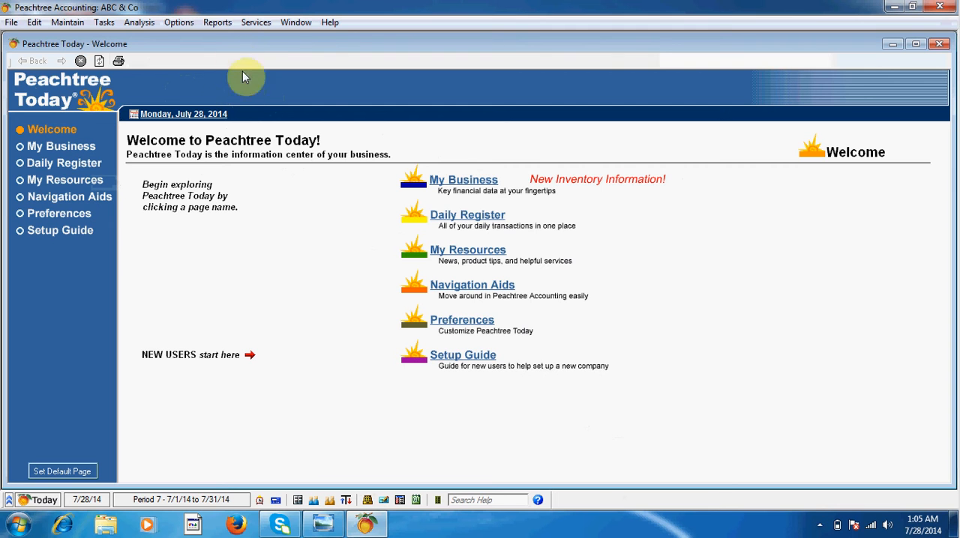
View the inventory Item List report to check the item's quantity on hand, and close the report and the report selection
left_click(217, 23)
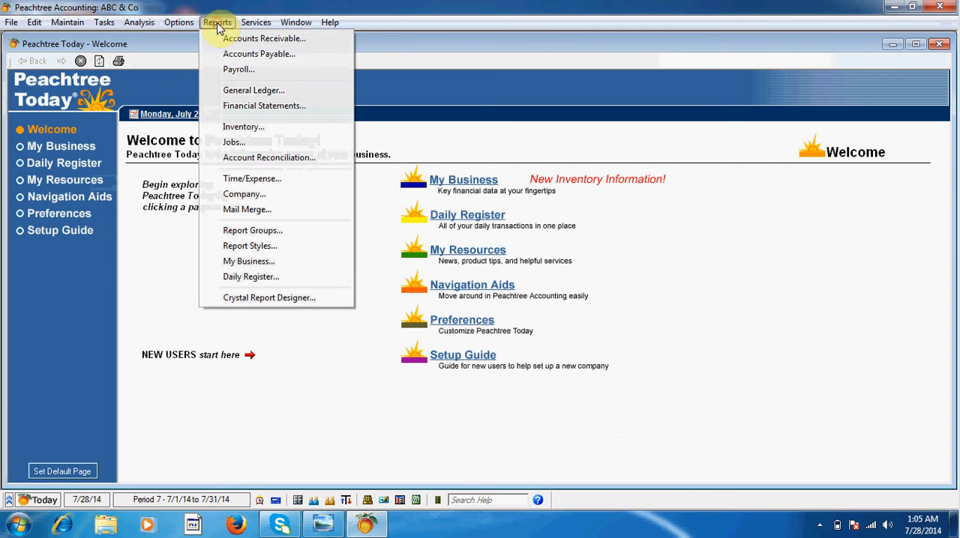
left_click(241, 128)
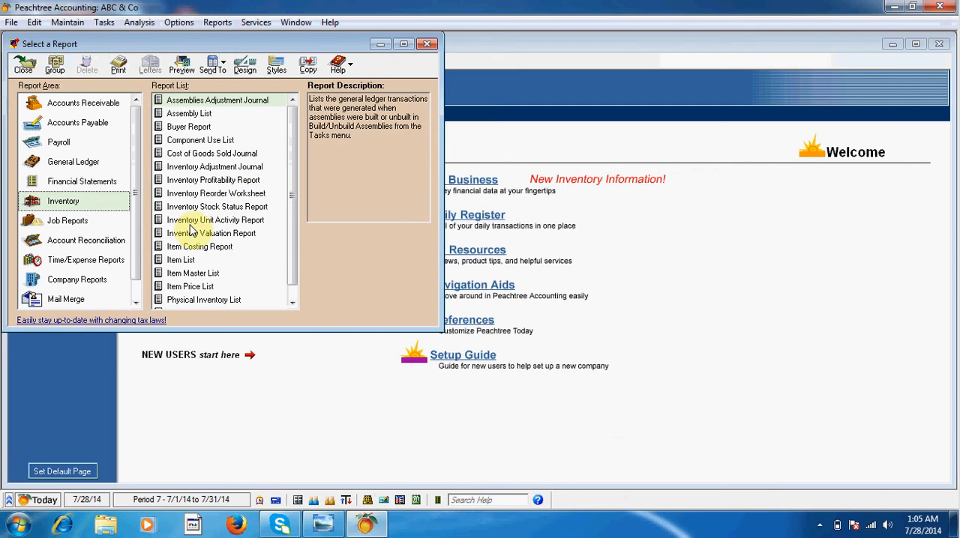
left_click(63, 202)
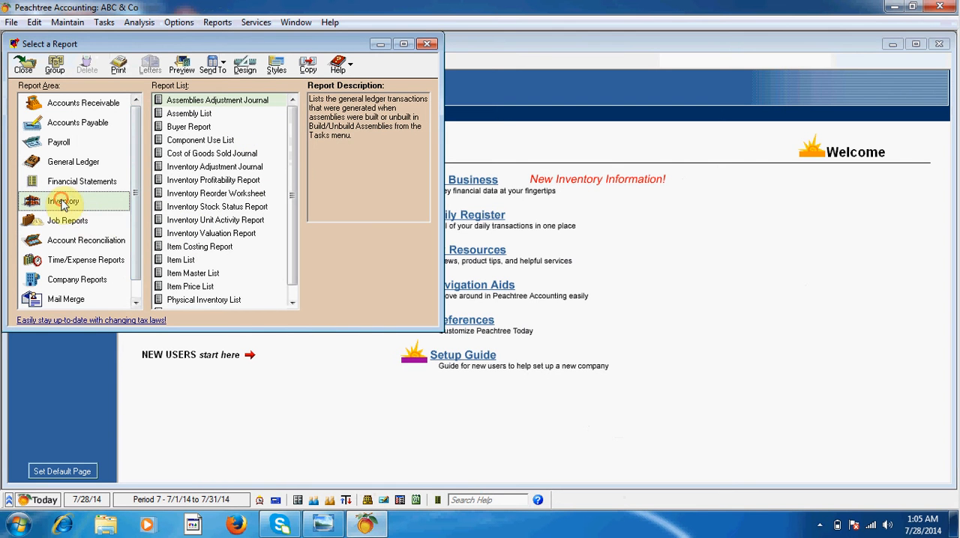
left_click(183, 261)
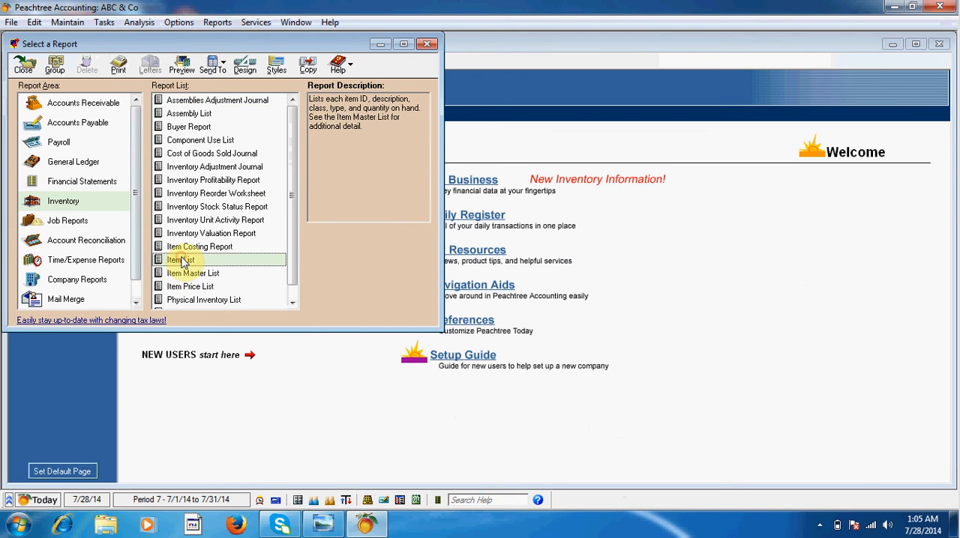
double_click(199, 261)
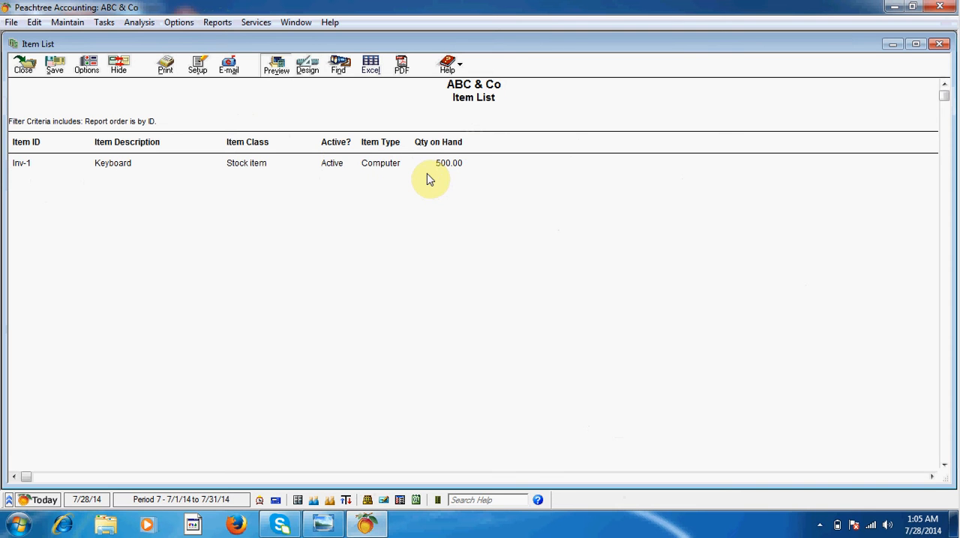
left_click(23, 75)
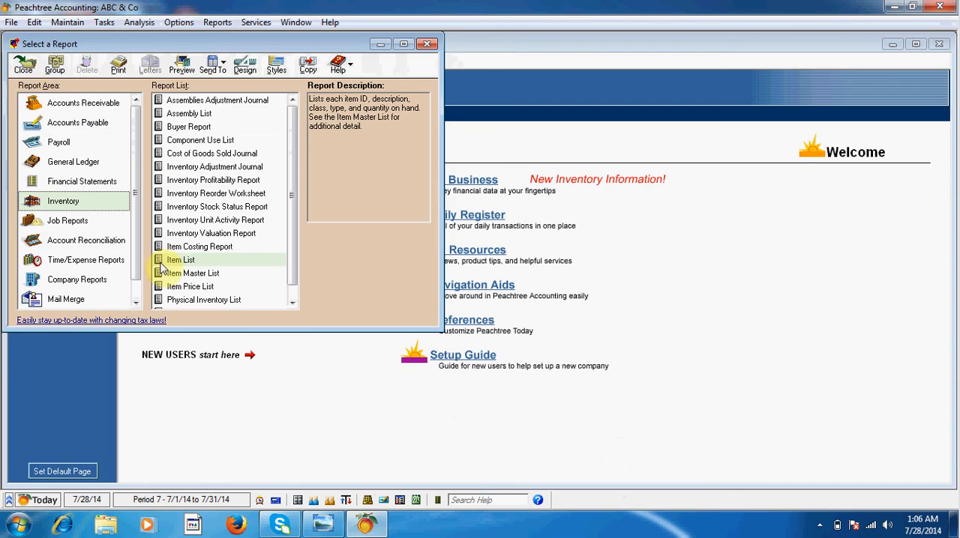
left_click(427, 46)
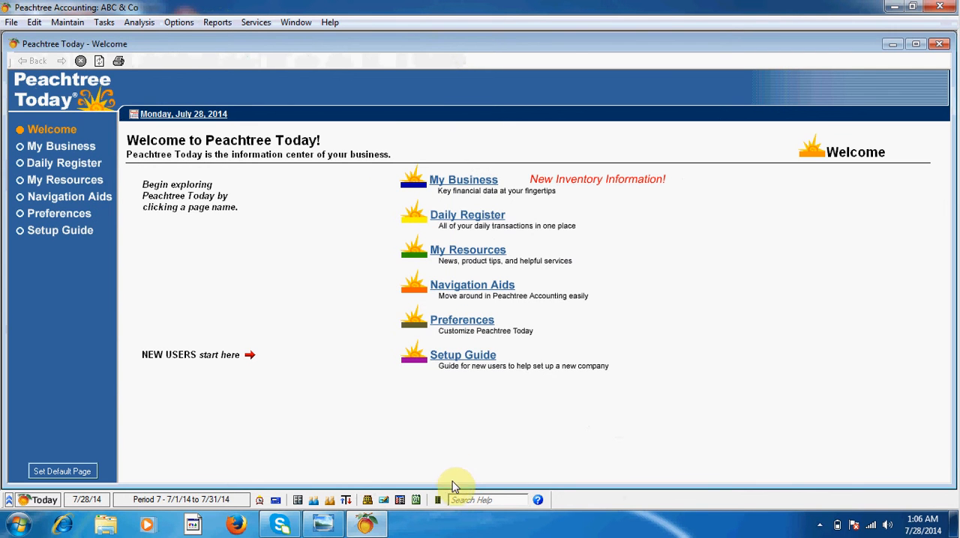
Examine the General Ledger report and the purchase behind the Checking Account's payment entry, including its amount paid, and close both
left_click(439, 500)
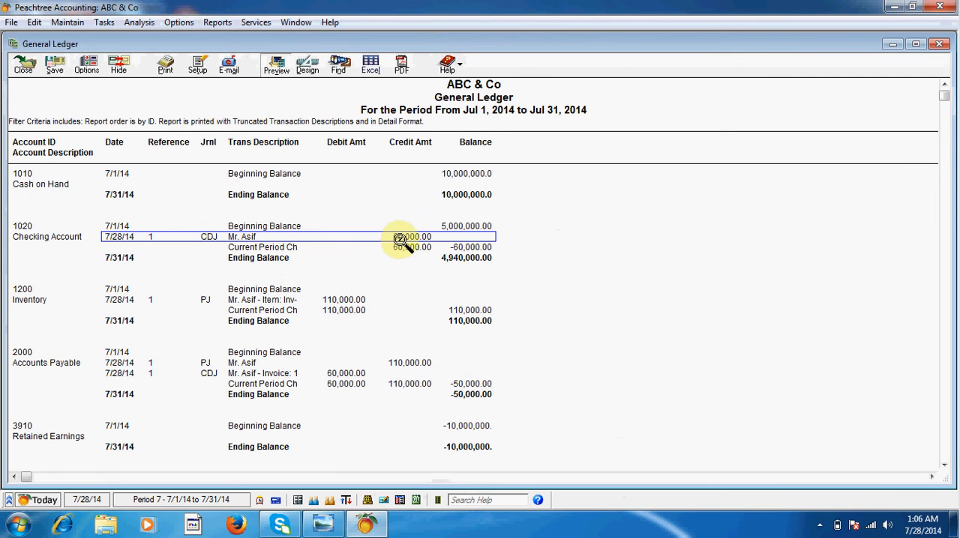
double_click(333, 237)
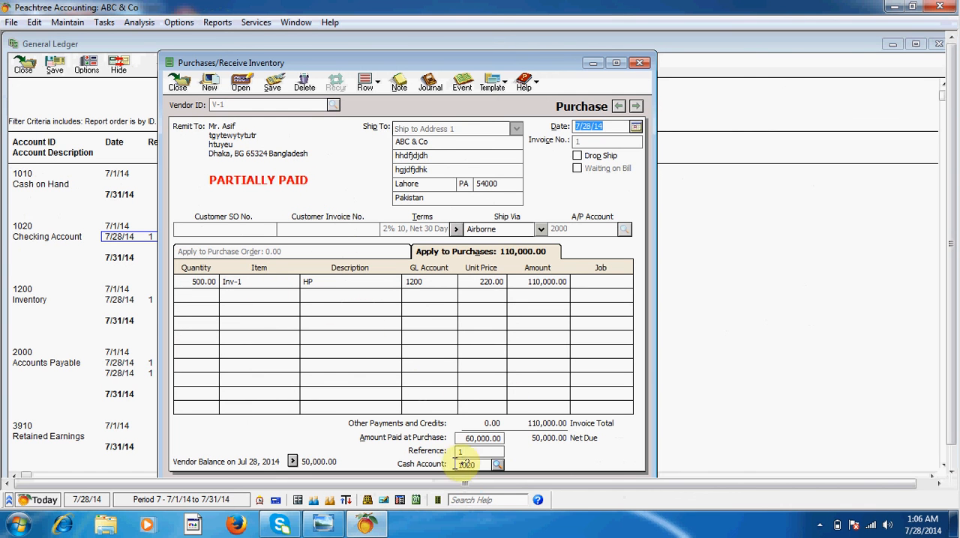
left_click_drag(465, 440, 501, 441)
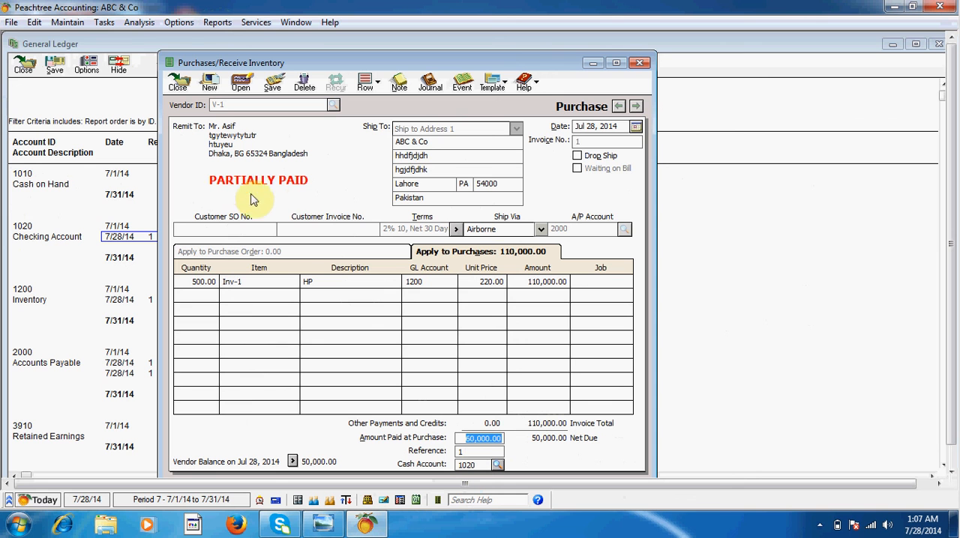
left_click(177, 85)
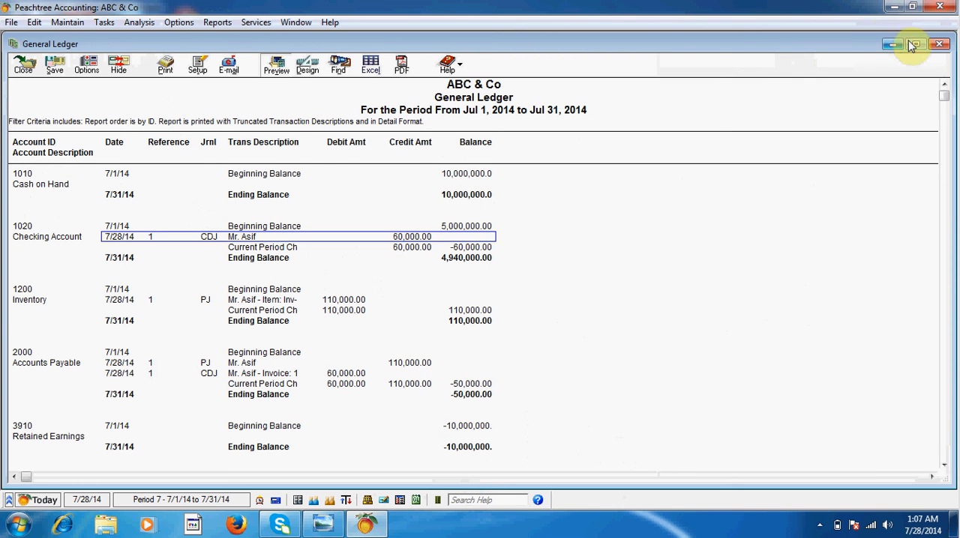
left_click(937, 45)
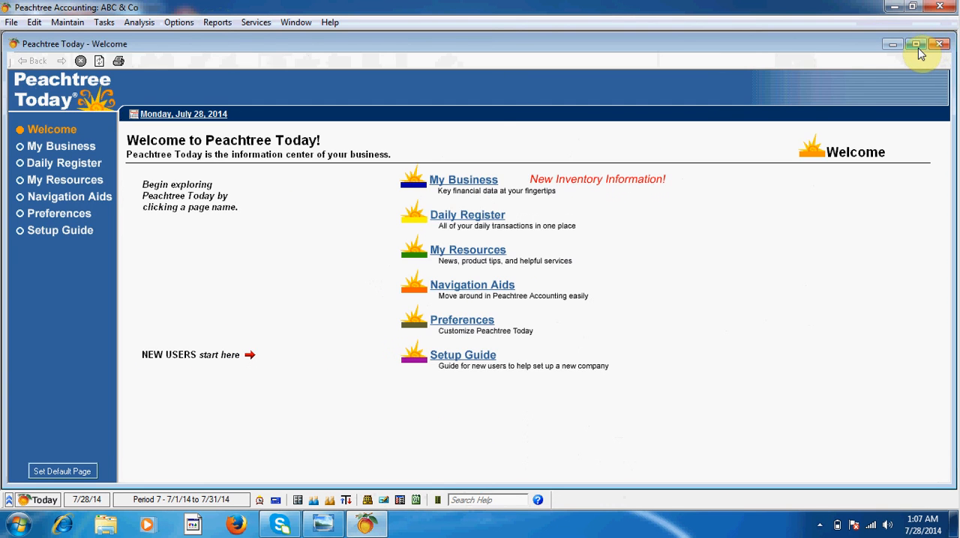